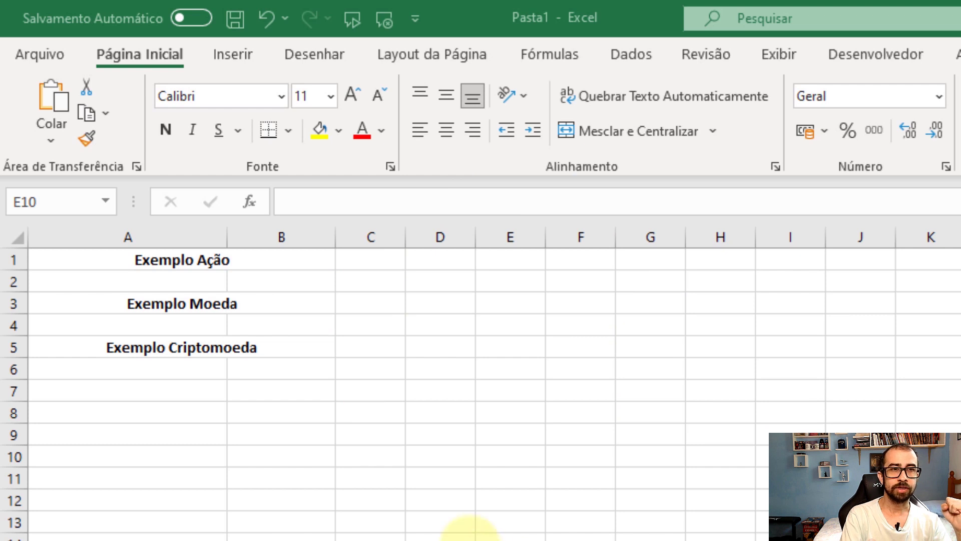
# Enter the ticker ITSA4 in cell A2 and reselect that cell
pyautogui.click(179, 286)
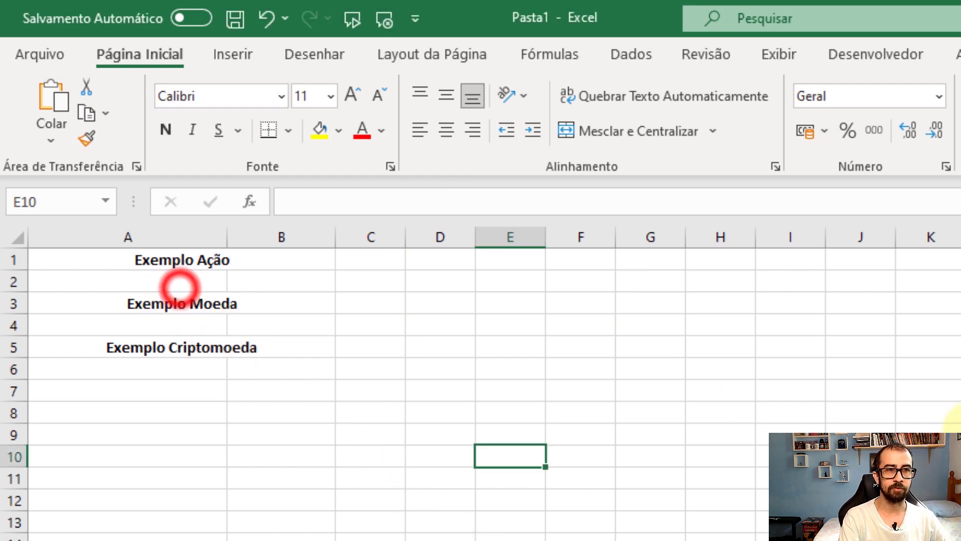
pyautogui.click(184, 275)
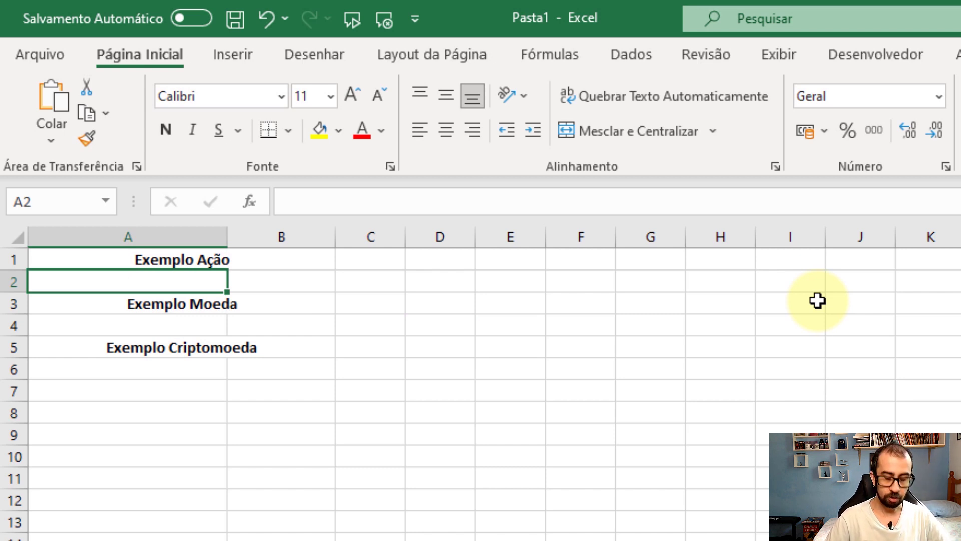
pyautogui.write('ITSA4')
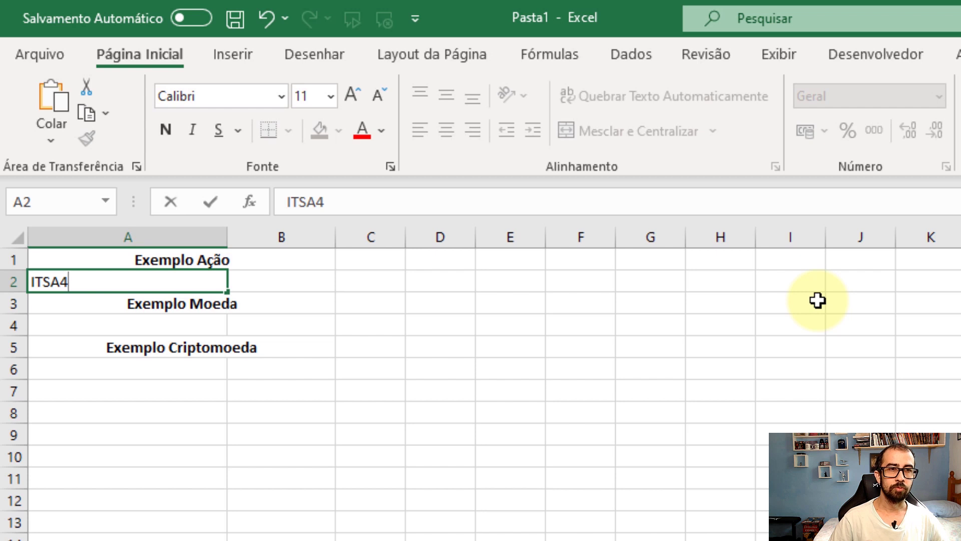
pyautogui.press('Return')
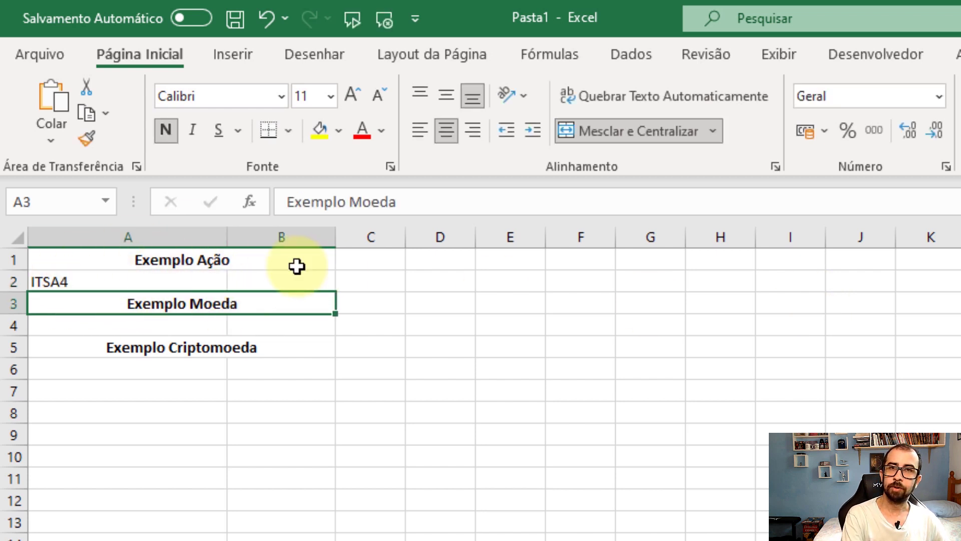
pyautogui.click(109, 279)
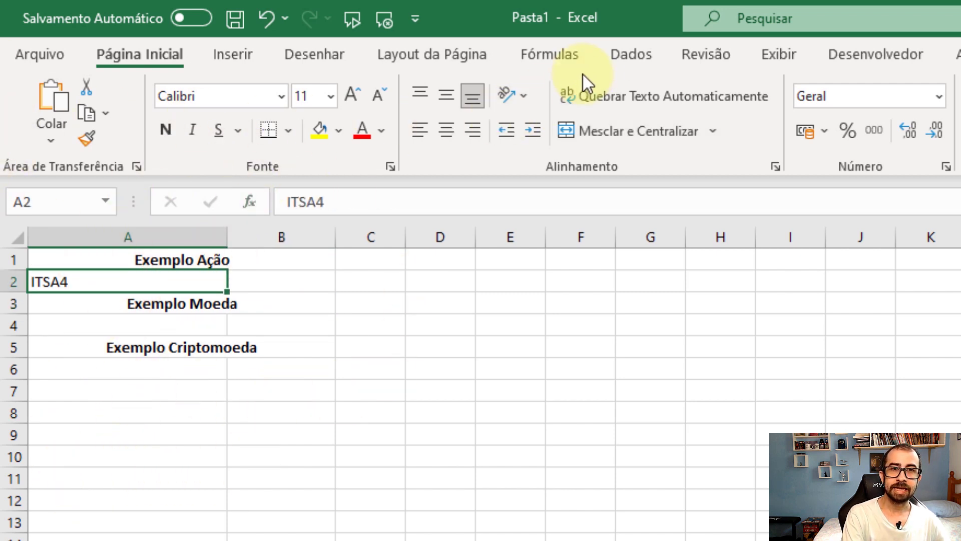
# Convert ITSA4 in A2 to the Ações data type, showing ITAUSA S.A. (BVMF:ITSA4)
pyautogui.click(615, 59)
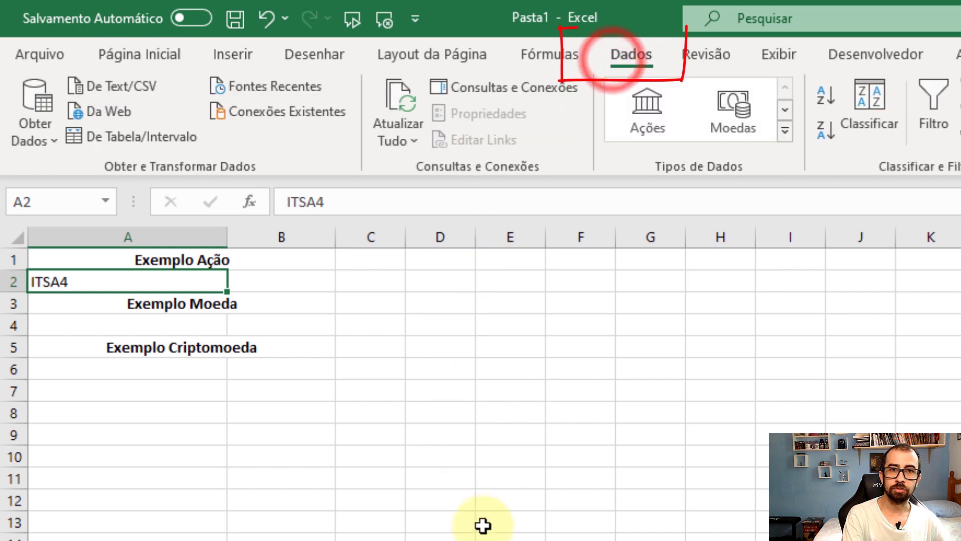
pyautogui.click(654, 109)
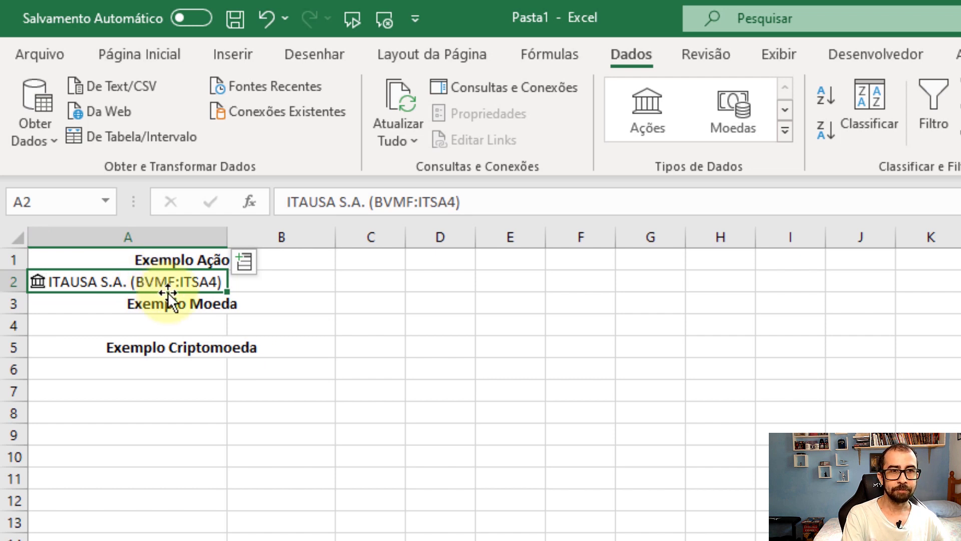
# Insert the stock's Preço field into B2 as =A2.Preço, showing R$ 11,23
pyautogui.click(241, 267)
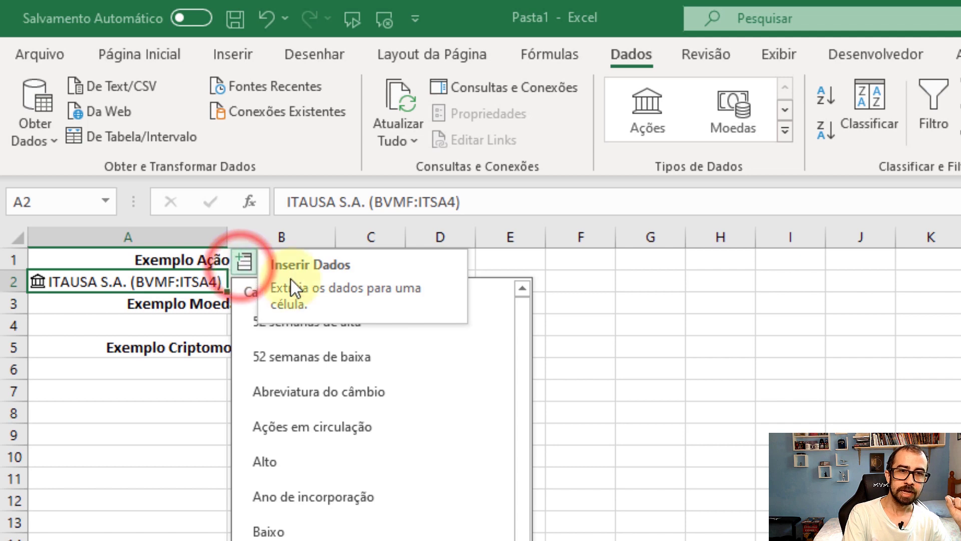
pyautogui.moveTo(521, 365)
pyautogui.mouseDown()
pyautogui.moveTo(515, 441)
pyautogui.moveTo(528, 540)
pyautogui.mouseUp()
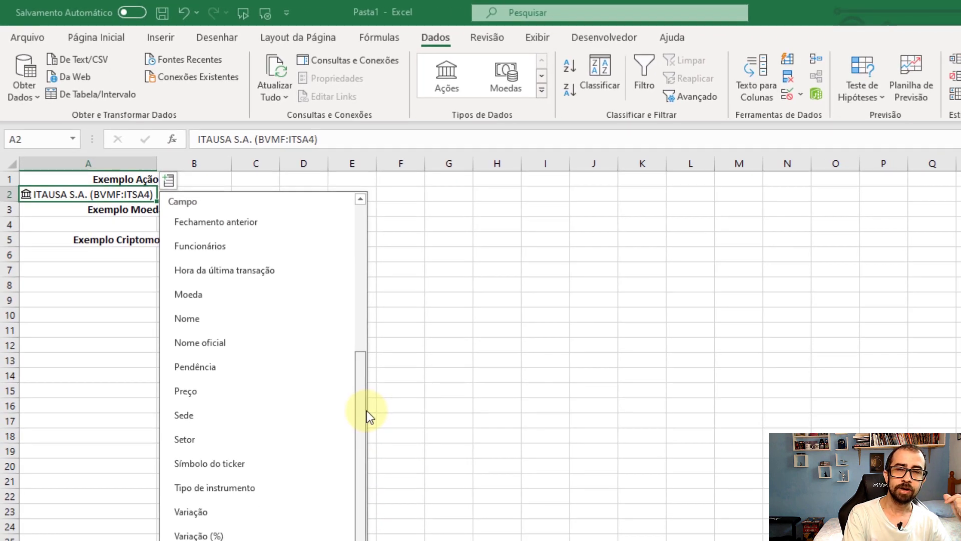
pyautogui.moveTo(366, 411); pyautogui.dragTo(369, 316)
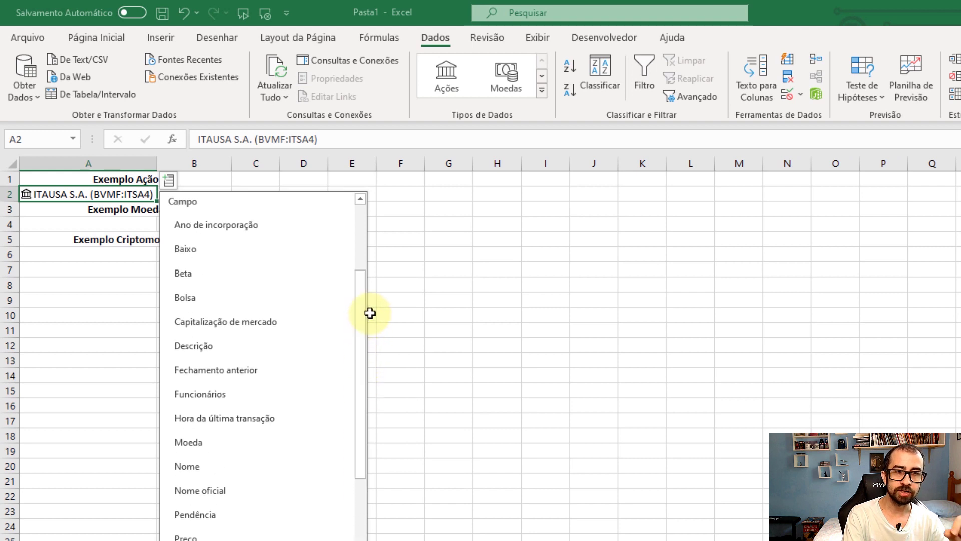
pyautogui.moveTo(364, 304)
pyautogui.mouseDown()
pyautogui.moveTo(363, 265)
pyautogui.moveTo(362, 428)
pyautogui.mouseUp()
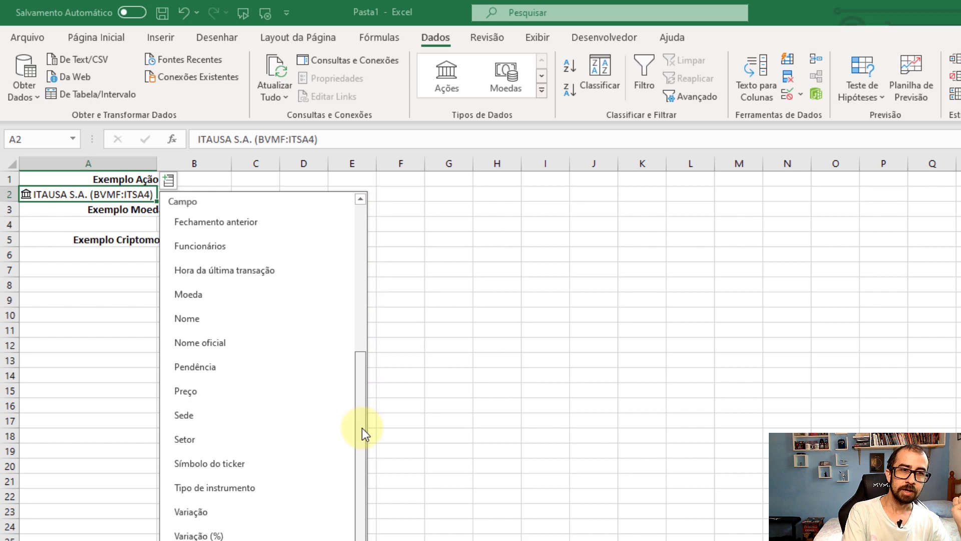
pyautogui.click(198, 398)
pyautogui.click(352, 223)
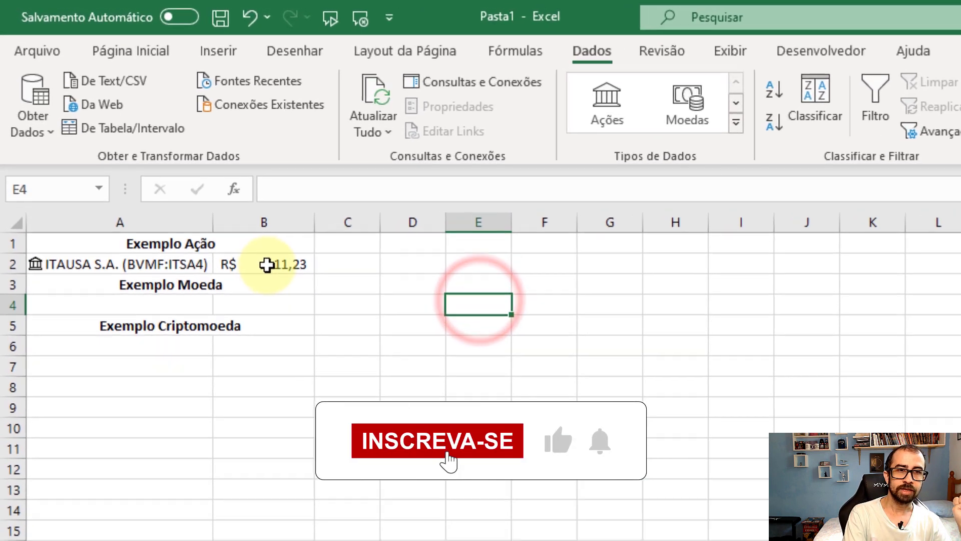
pyautogui.click(266, 264)
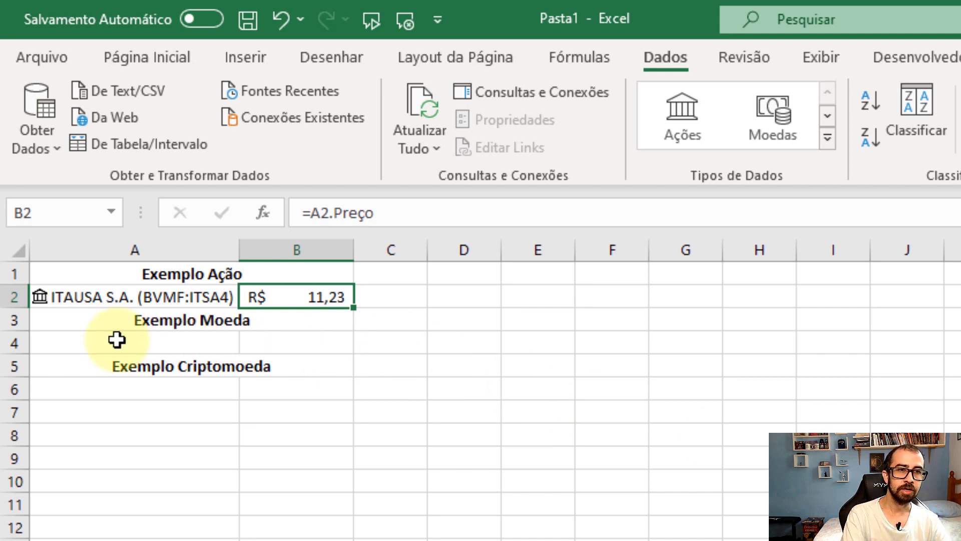
# Type the currency pair USDBRL into cell A4
pyautogui.click(116, 340)
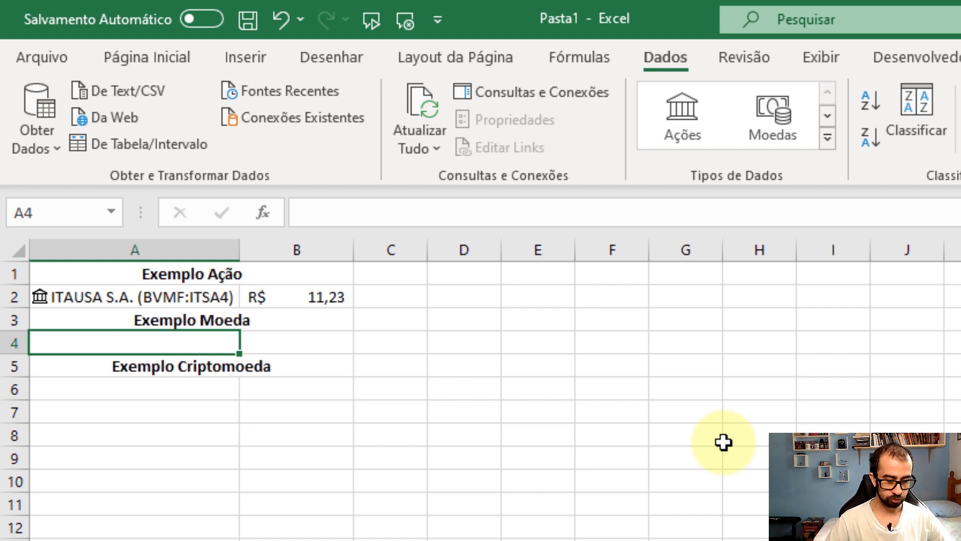
pyautogui.write('USDBRL')
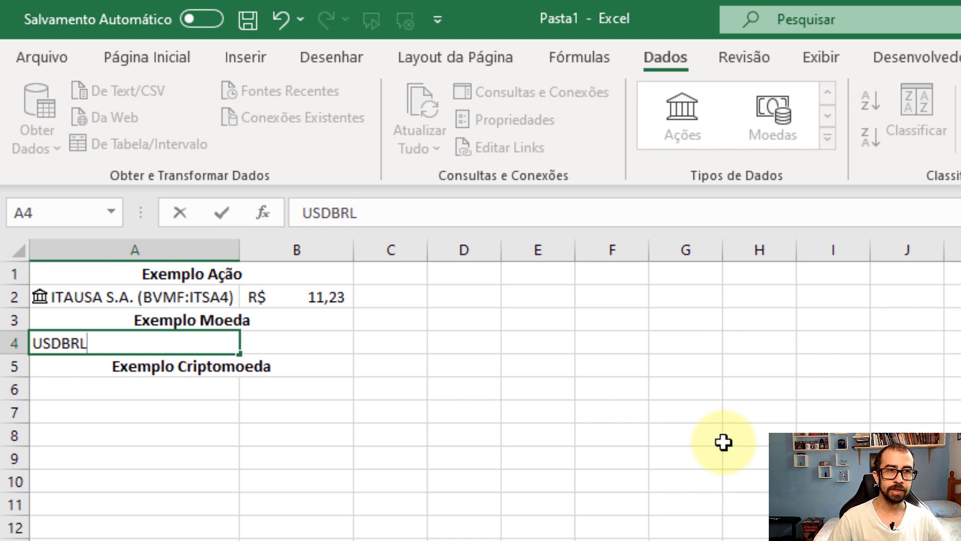
pyautogui.press('Return')
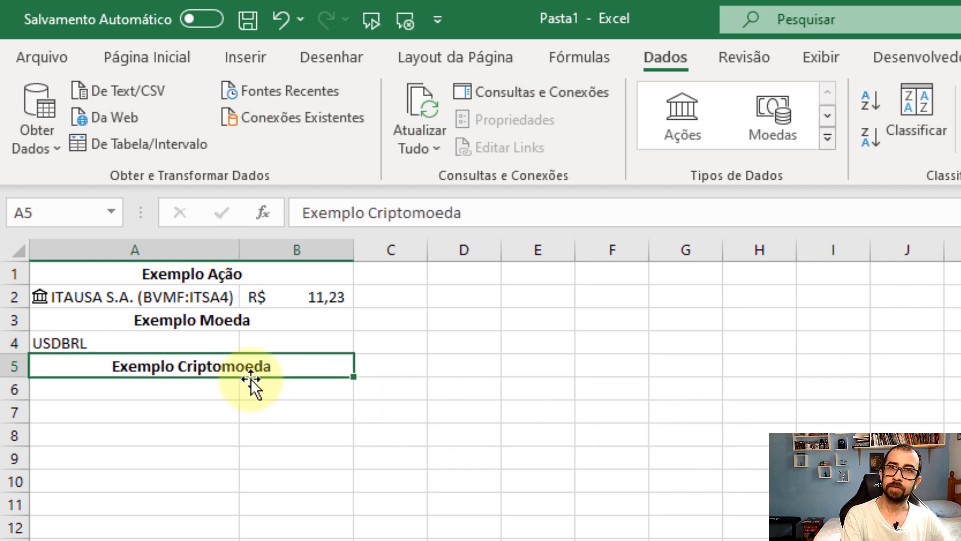
# Convert A4 to the Moedas type USD/BRL and add its Preço, R$ 5,18, in B4
pyautogui.click(216, 338)
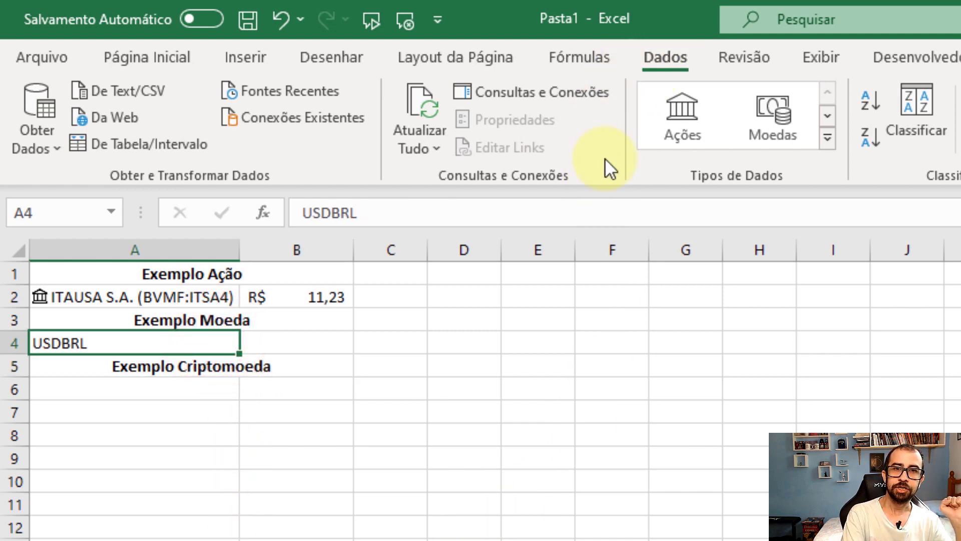
pyautogui.click(777, 133)
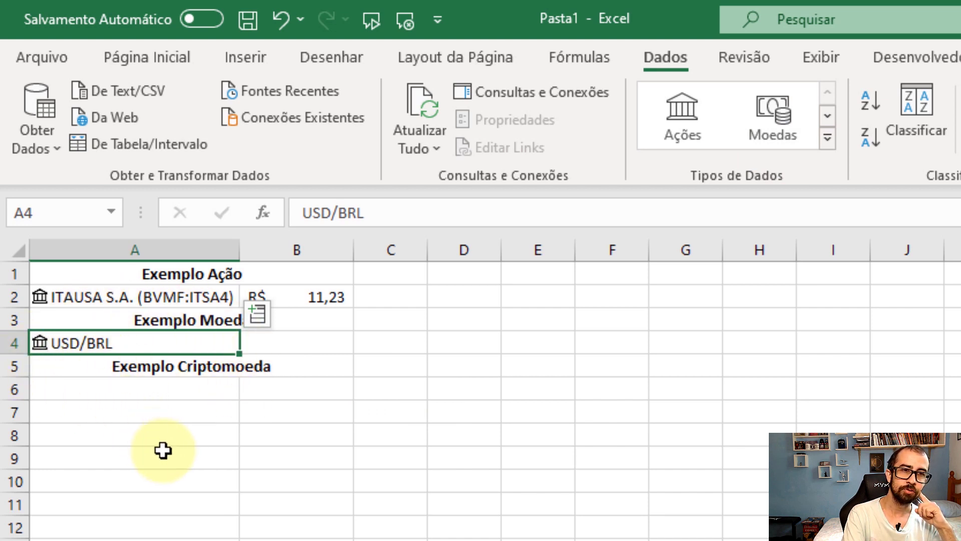
pyautogui.click(257, 317)
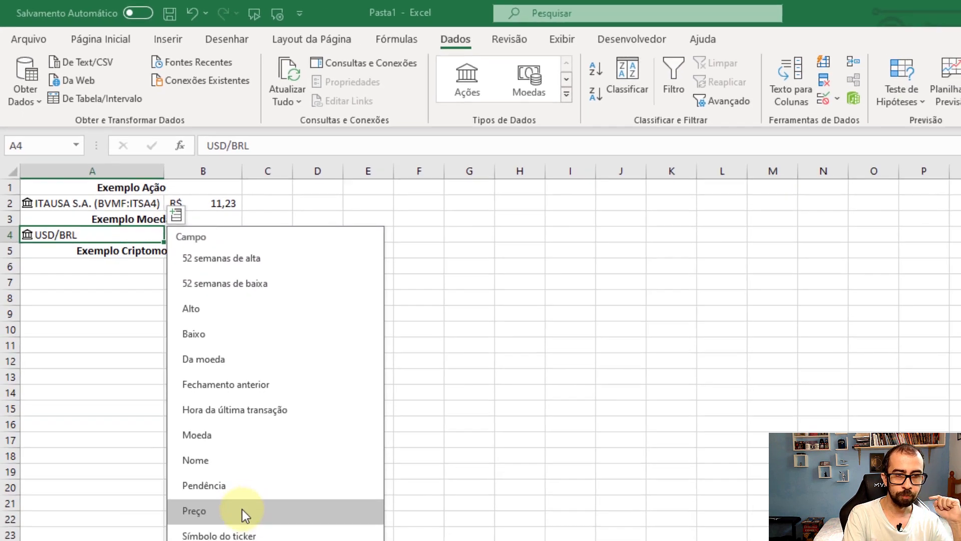
pyautogui.click(243, 514)
pyautogui.click(347, 302)
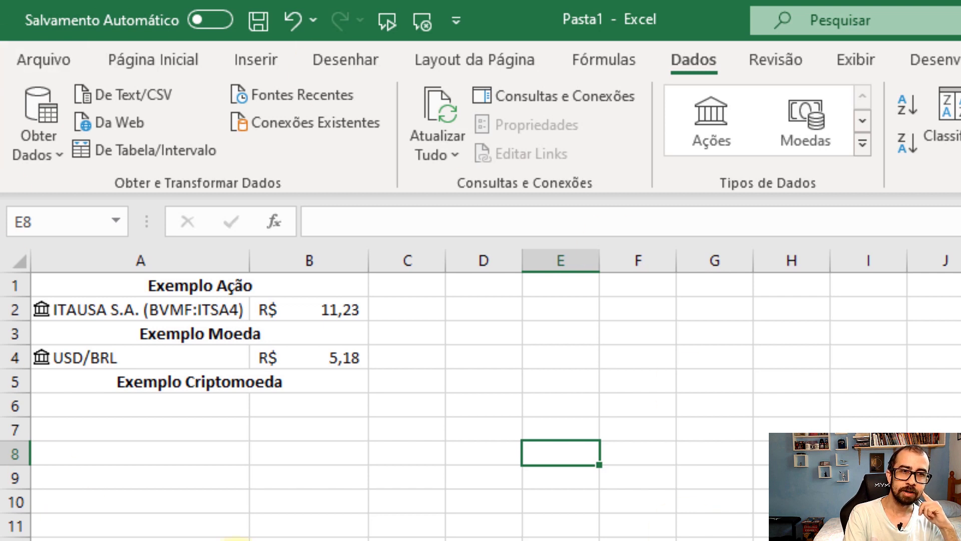
# Type the pair BTCBRL into cell A6
pyautogui.click(185, 406)
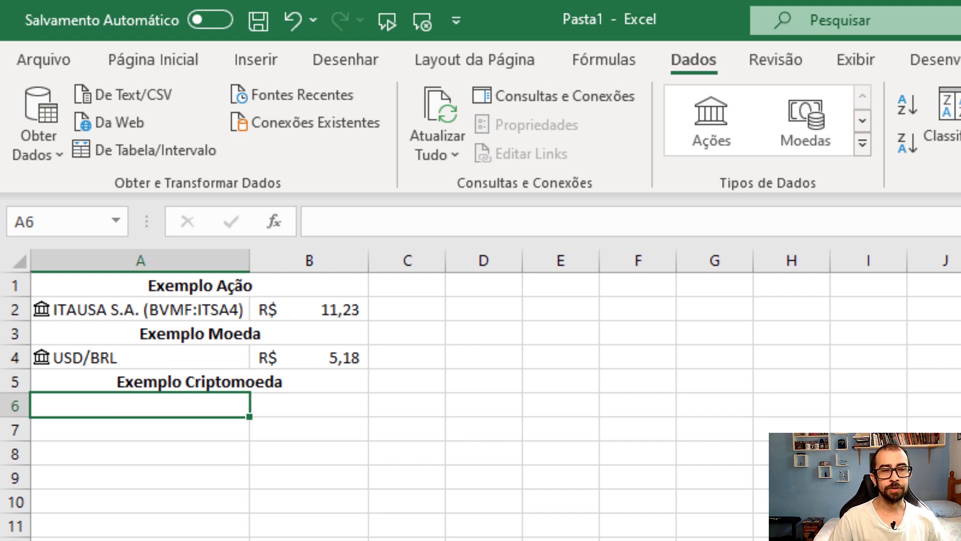
pyautogui.write('BTC')
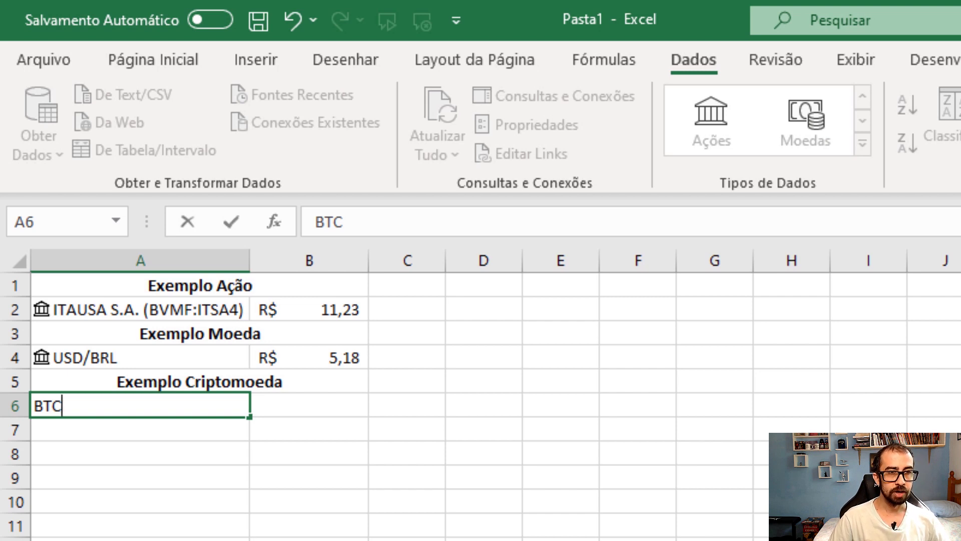
pyautogui.write('BRL')
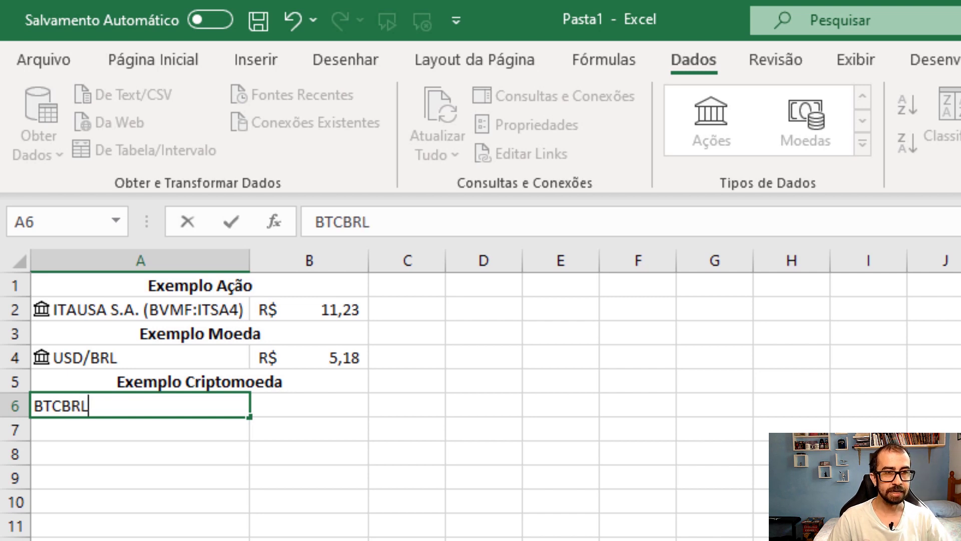
pyautogui.press('Return')
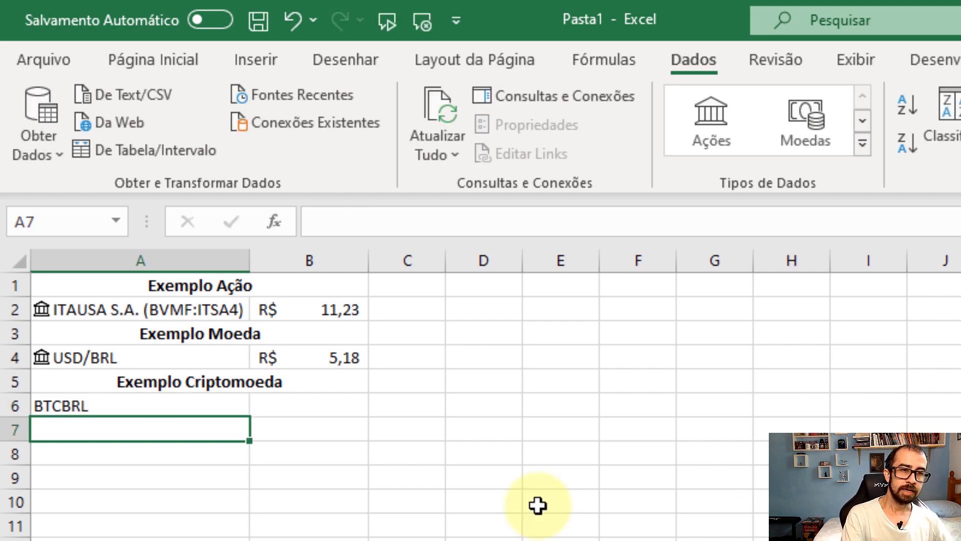
# Convert A6 to the Moedas type BTC/BRL and add its Preço, R$ 199.288,00, in B6
pyautogui.click(234, 401)
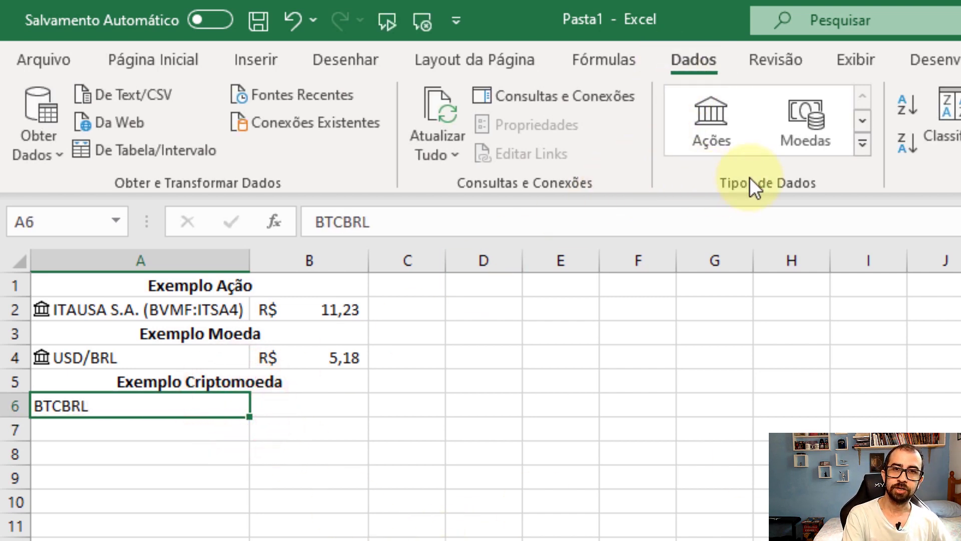
pyautogui.click(809, 127)
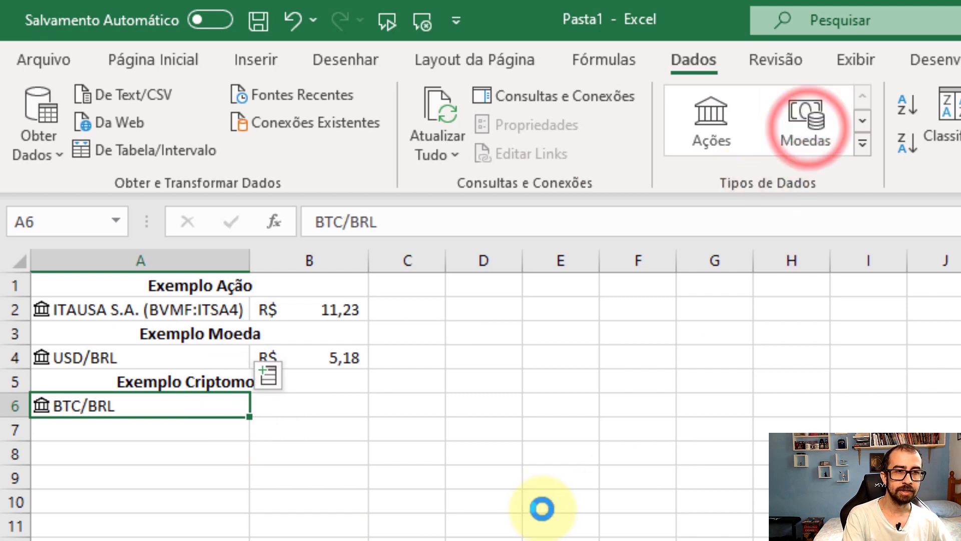
pyautogui.click(269, 376)
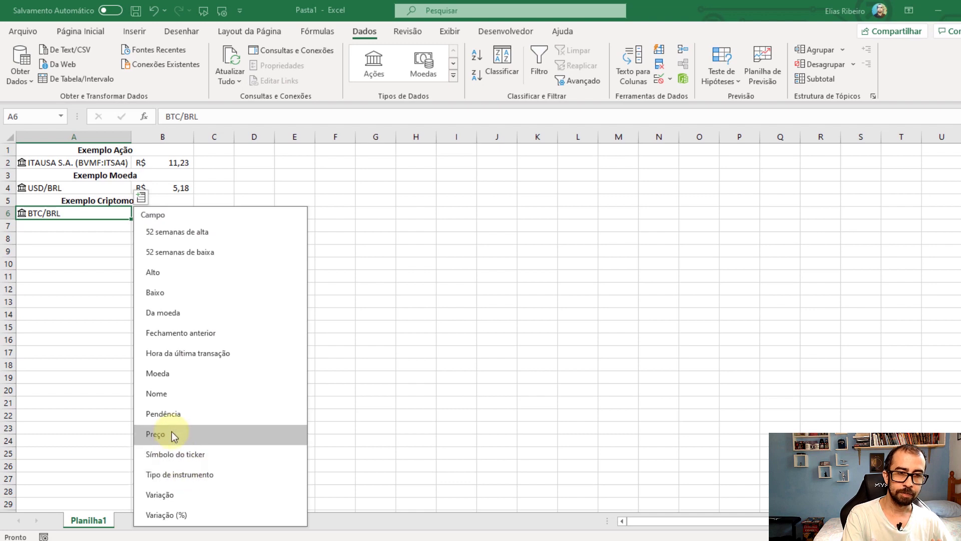
pyautogui.click(176, 490)
pyautogui.click(330, 323)
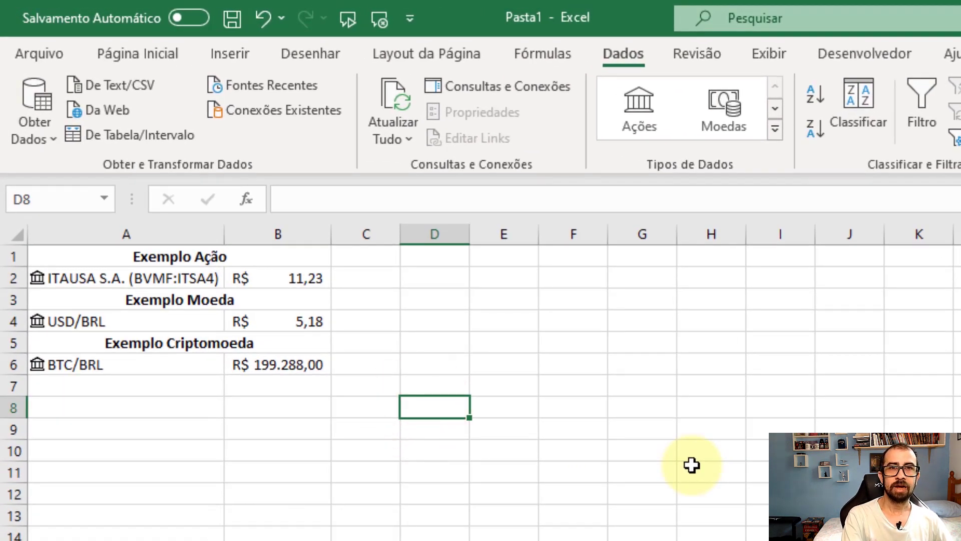
# Refresh all linked data so ITSA4 shows R$ 11,22 and BTC/BRL R$ 199.156,00
pyautogui.click(116, 365)
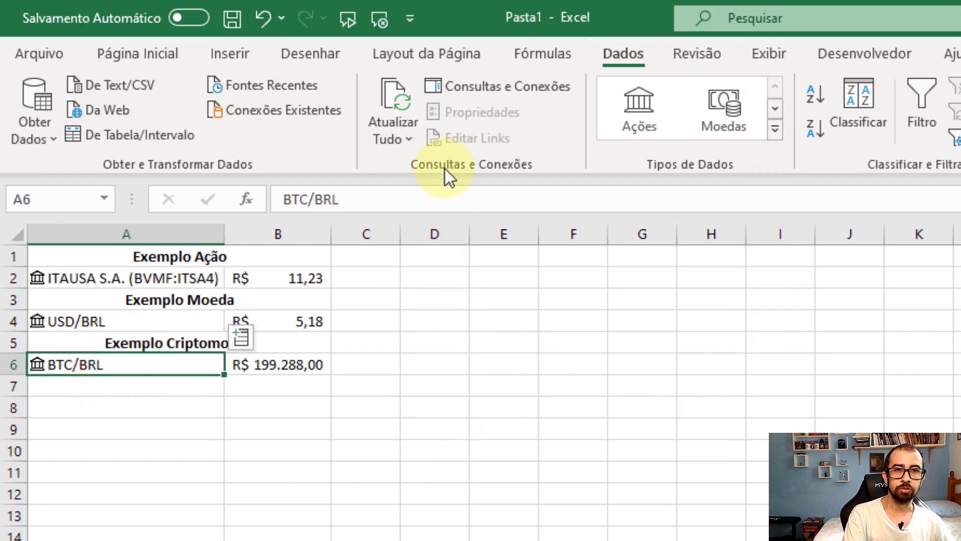
pyautogui.click(401, 98)
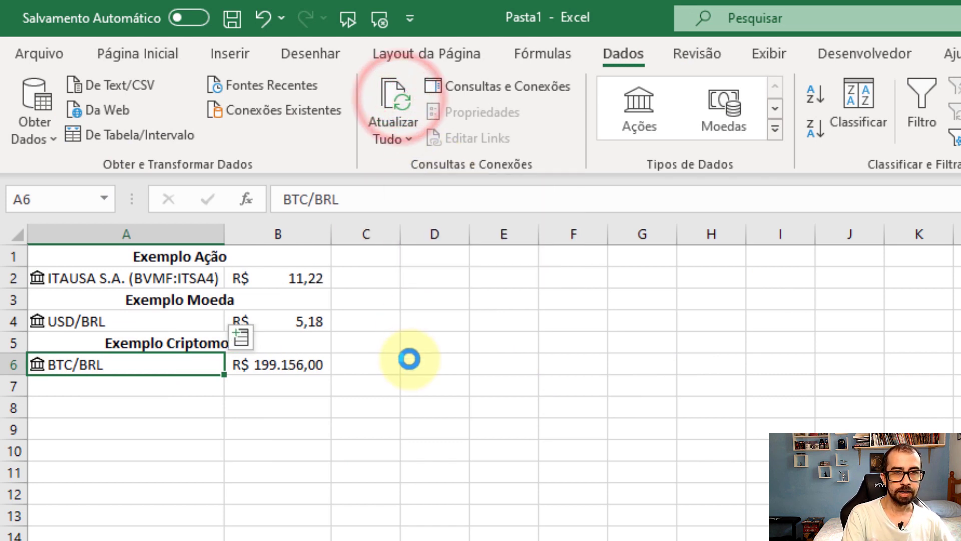